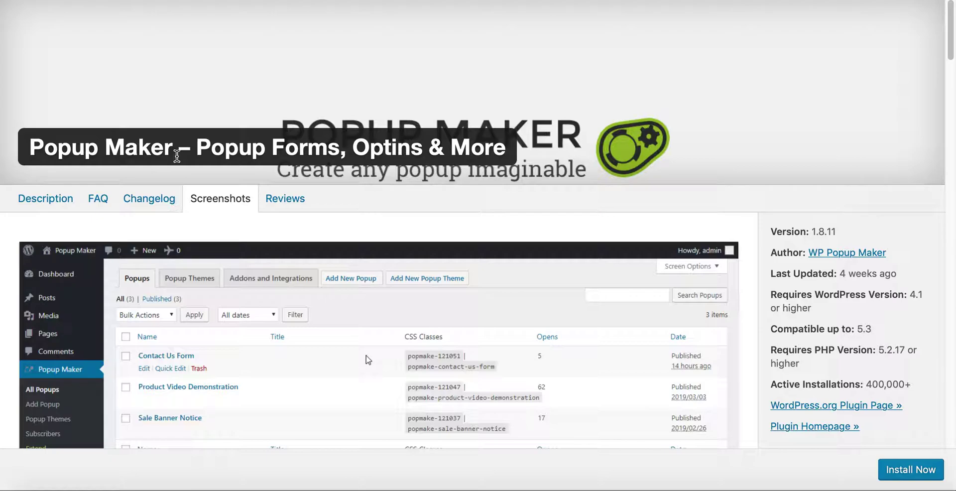
# Switch the Popup Maker details to the Description tab and read through it.
pyautogui.click(64, 199)
pyautogui.scroll(-1, 149, 228)
pyautogui.scroll(-1, 149, 229)
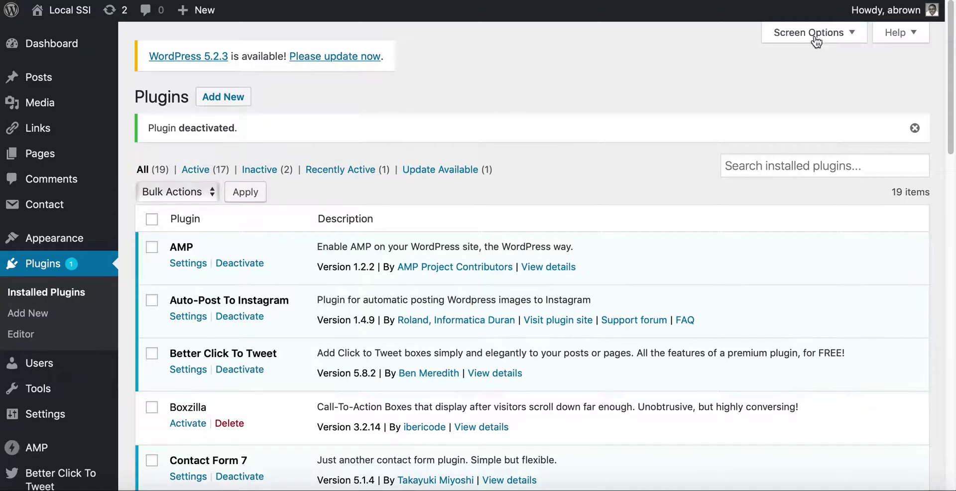
# Search Add New plugins for 'popup maker' and install the Popup Maker plugin.
pyautogui.click(770, 158)
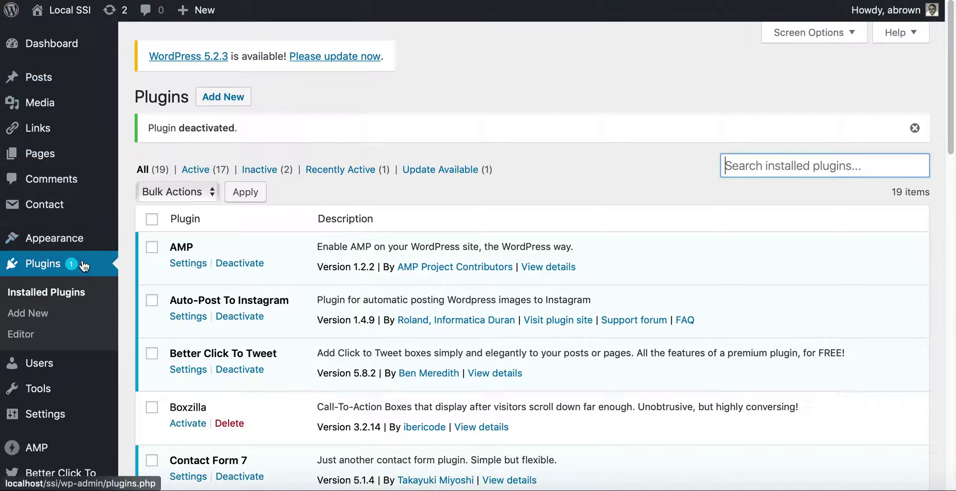
pyautogui.click(223, 98)
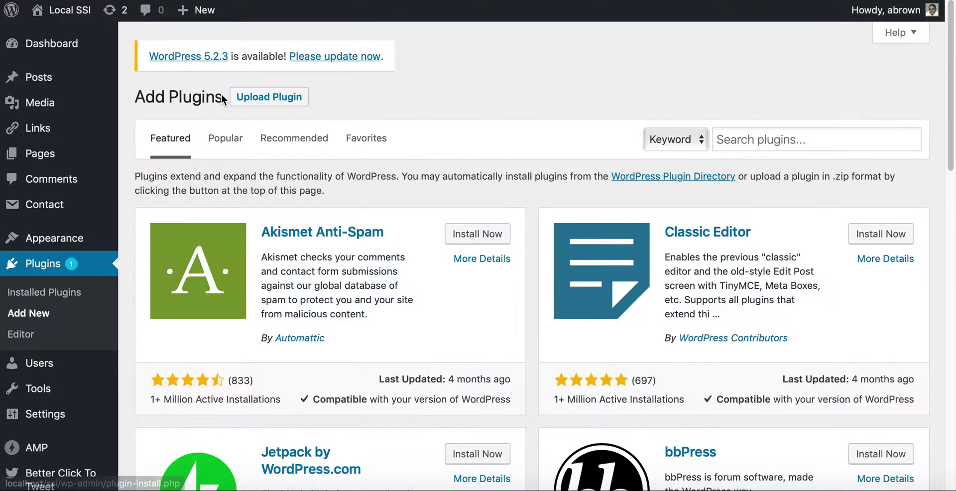
pyautogui.click(881, 139)
pyautogui.write('popup')
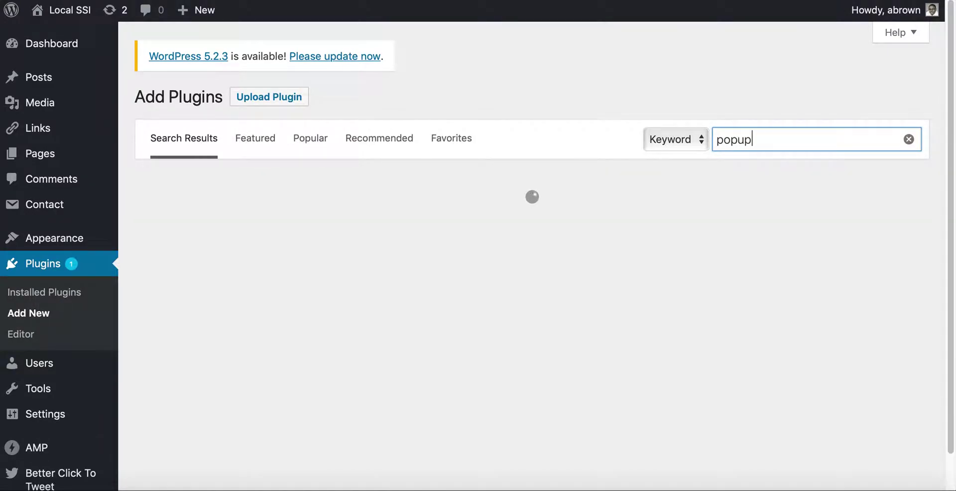
pyautogui.write(' maker')
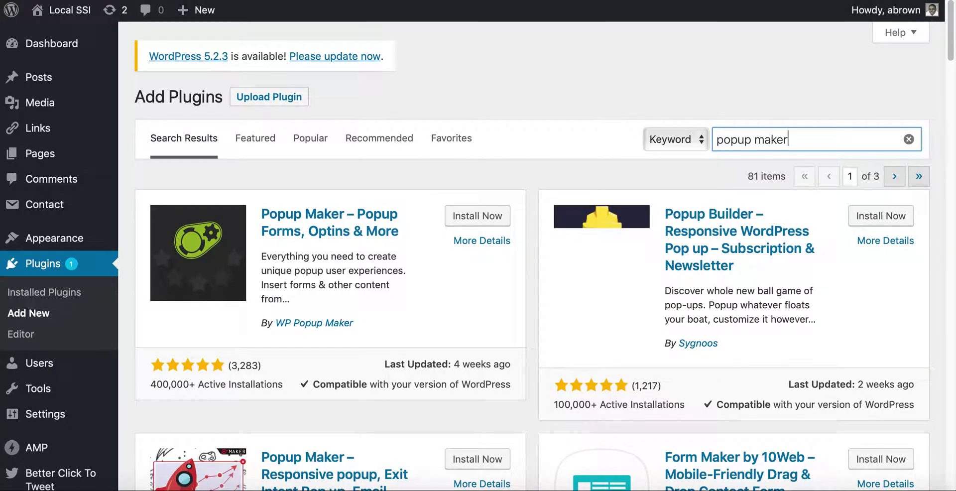
pyautogui.click(482, 221)
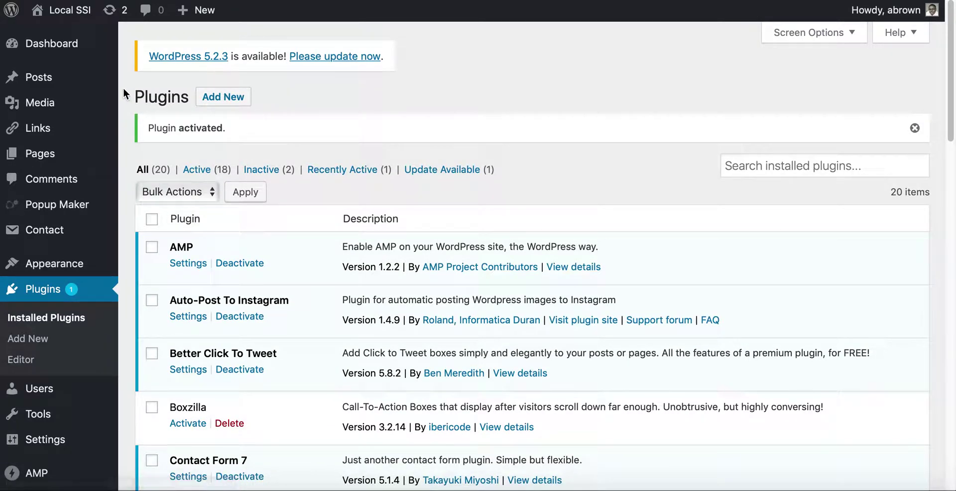
pyautogui.moveTo(80, 202)
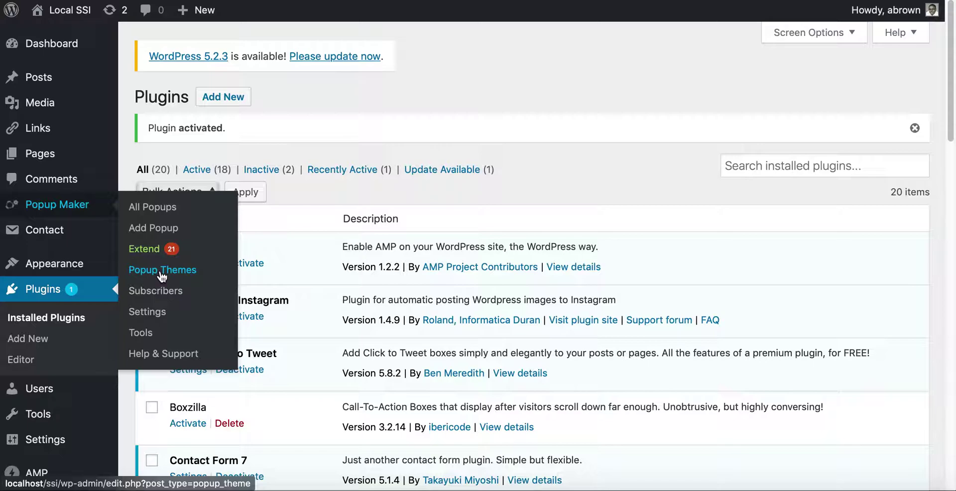
# In Popup Maker Settings, set the Default Popup Theme to Enterprise Blue.
pyautogui.click(151, 315)
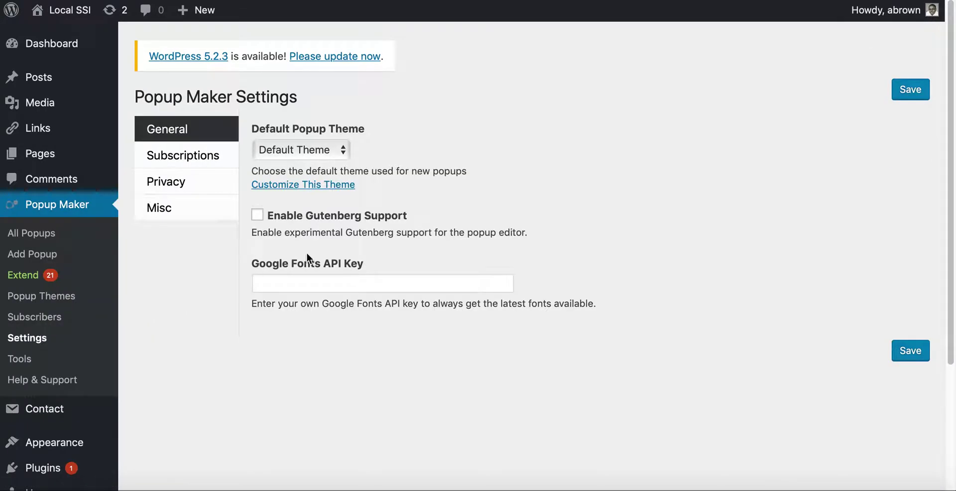
pyautogui.click(321, 150)
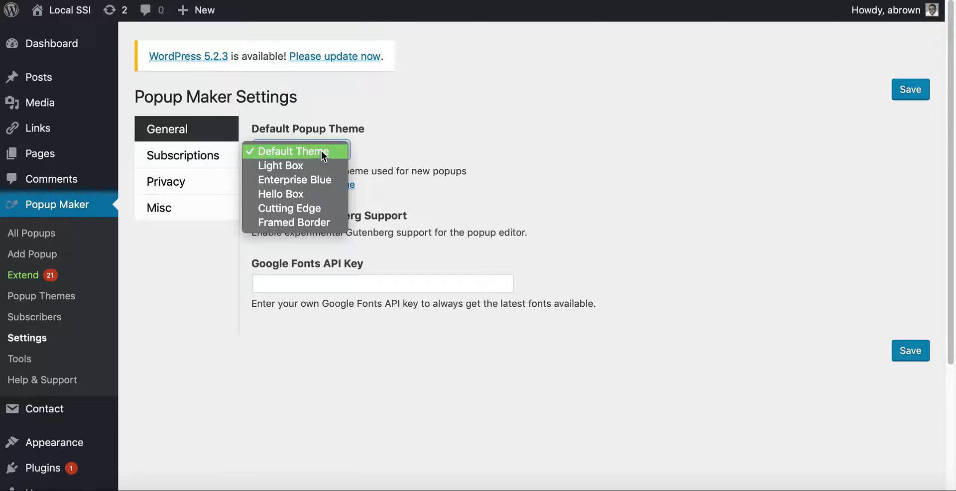
pyautogui.click(332, 180)
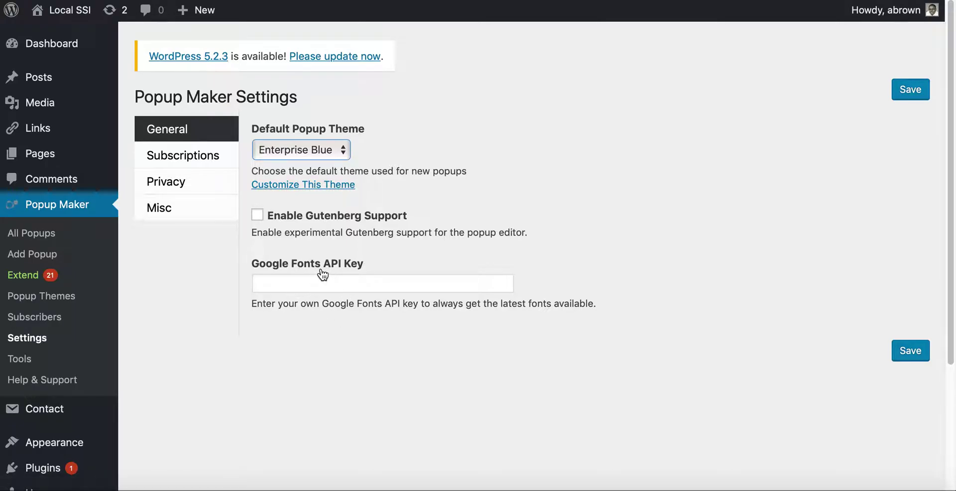
pyautogui.click(195, 156)
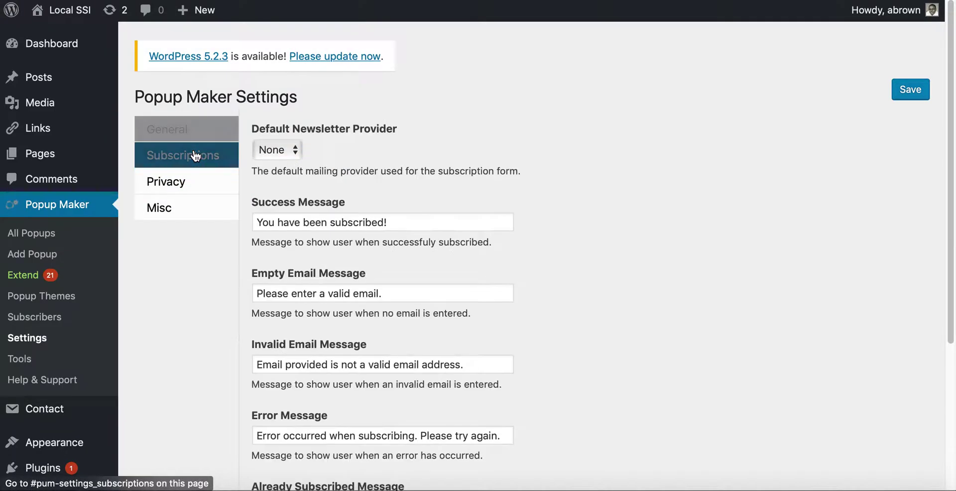
# Check the Subscriptions settings, leaving the newsletter provider at None.
pyautogui.click(298, 151)
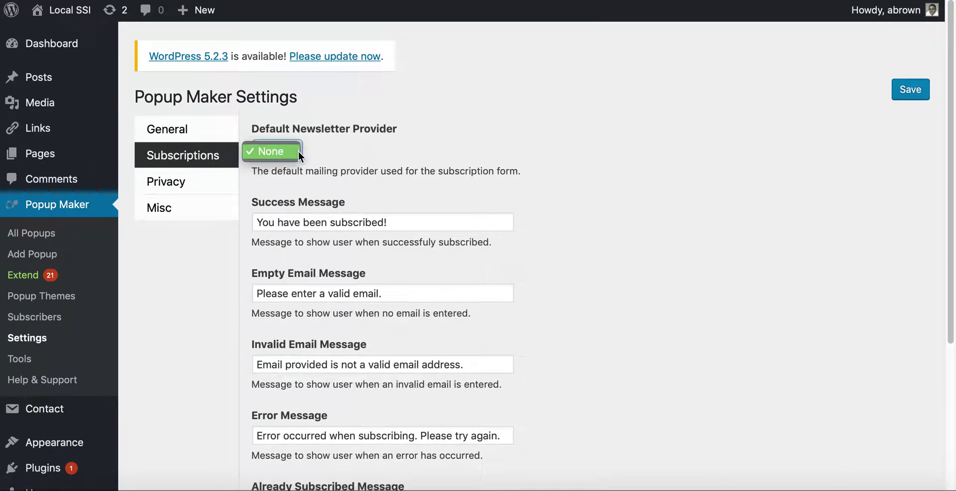
pyautogui.click(313, 147)
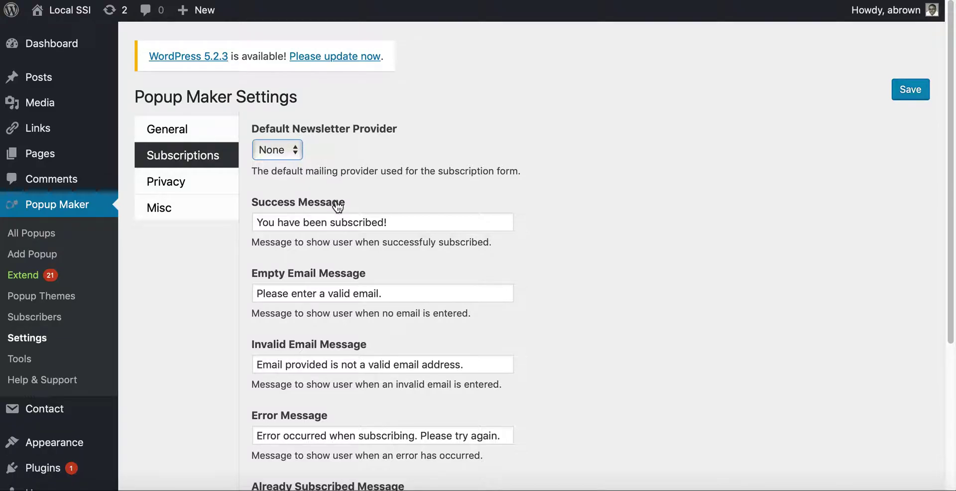
pyautogui.scroll(-5, 338, 206)
pyautogui.scroll(5, 335, 207)
# Review the Privacy settings, including consent for Subscription Forms.
pyautogui.click(204, 191)
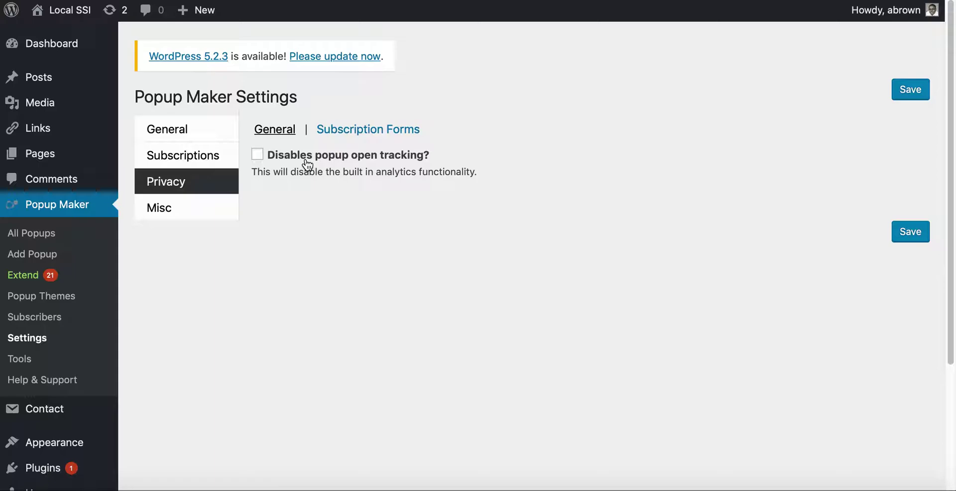
pyautogui.click(348, 132)
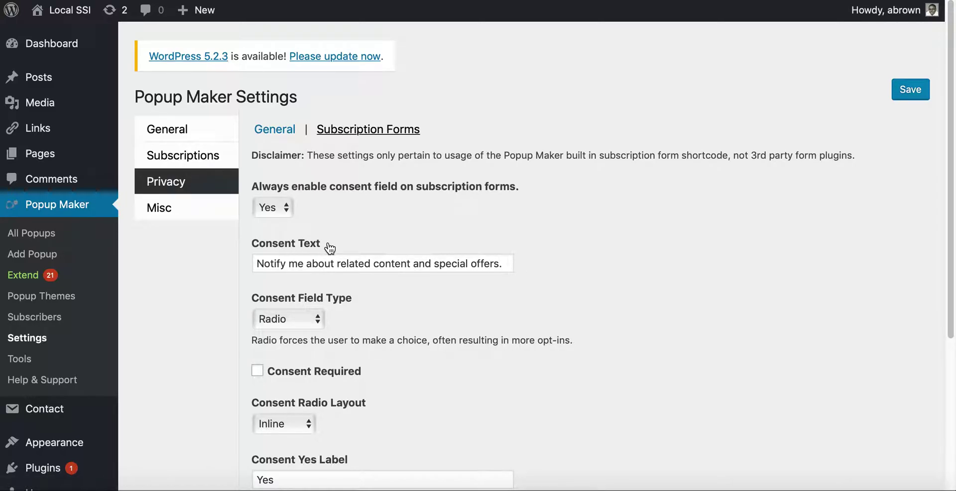
pyautogui.scroll(-3, 329, 247)
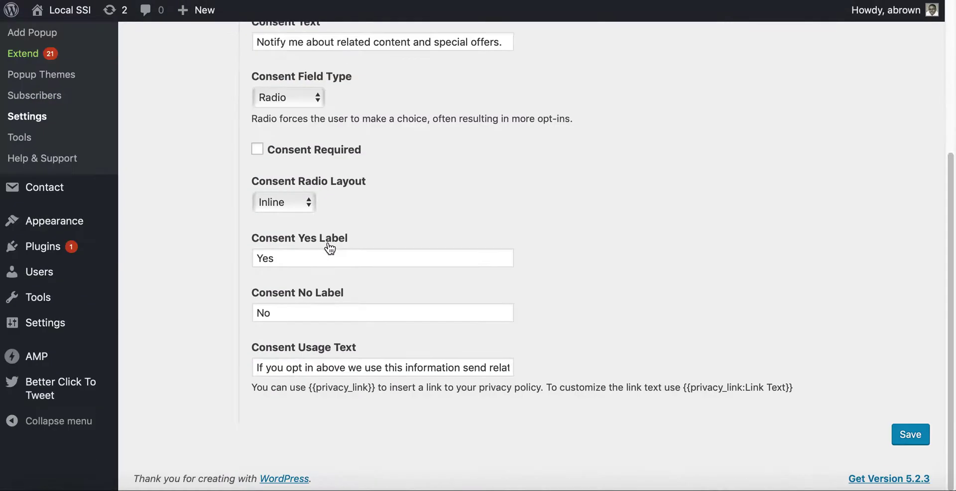
pyautogui.scroll(5, 326, 248)
# Review the Misc settings, with Disable categories & tags? ticked.
pyautogui.click(218, 215)
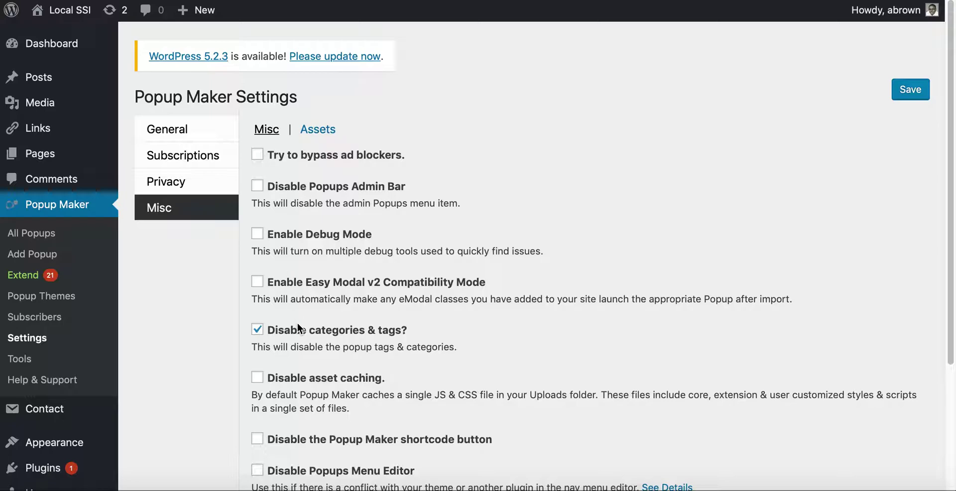
pyautogui.scroll(-3, 297, 323)
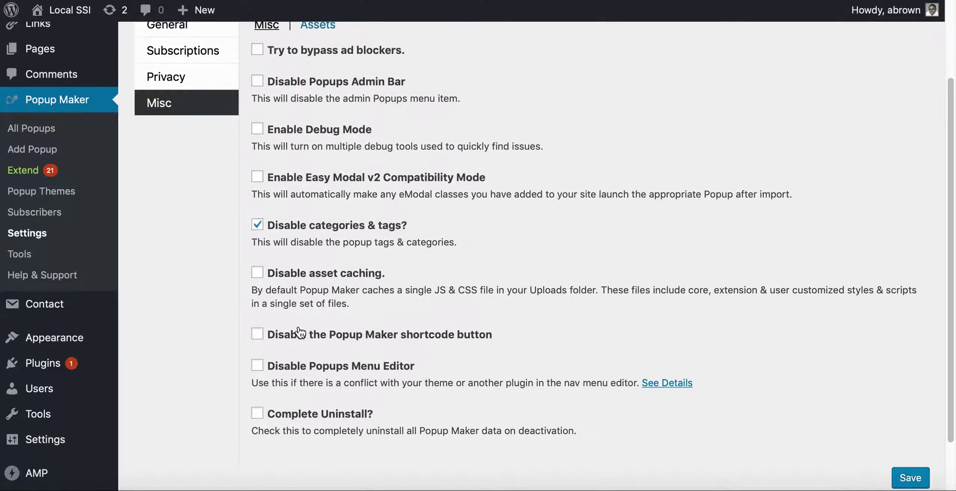
pyautogui.scroll(1, 299, 332)
pyautogui.scroll(2, 298, 327)
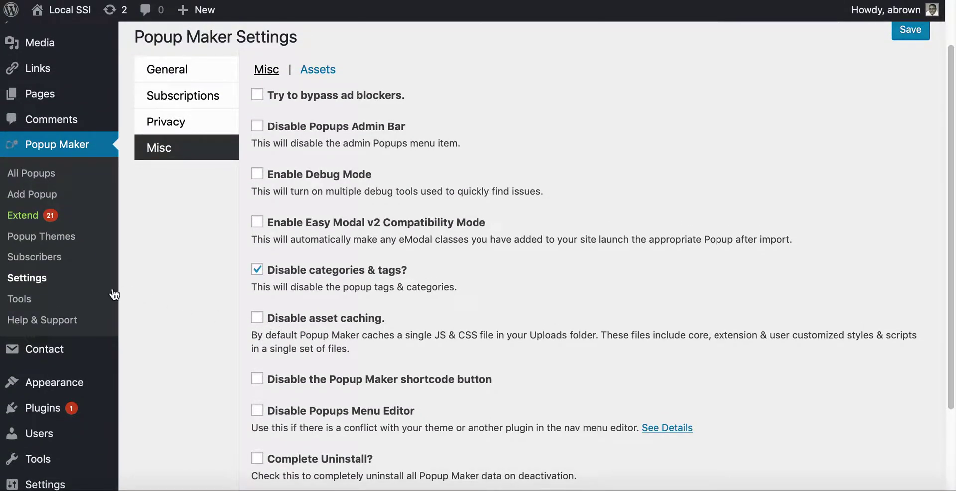
# Create a new popup named 'Test'.
pyautogui.click(44, 171)
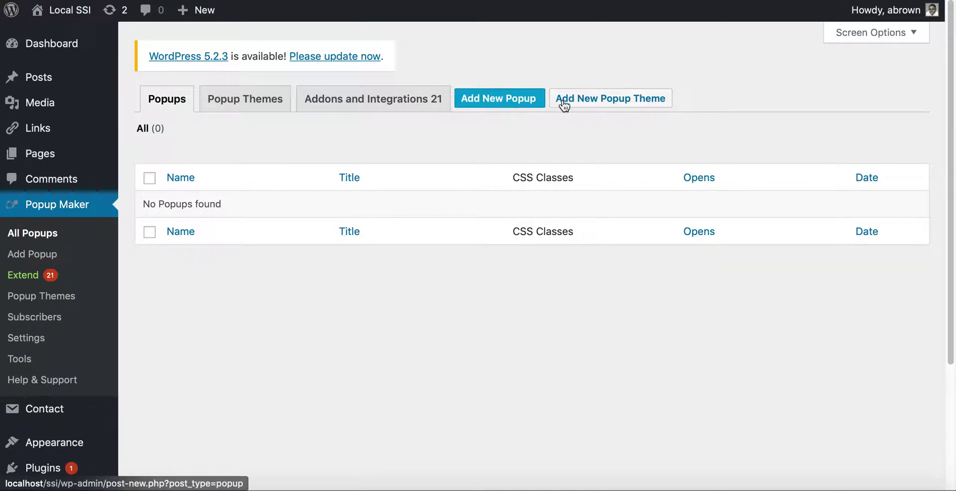
pyautogui.click(42, 258)
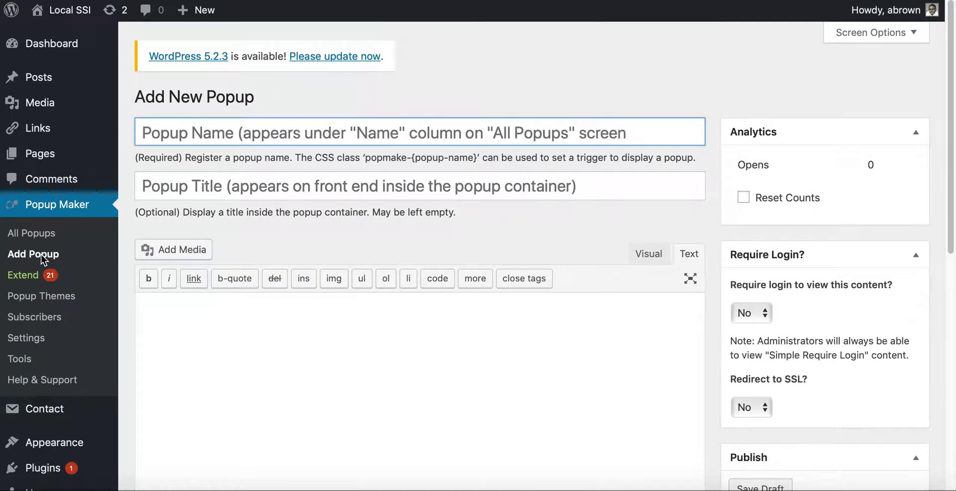
pyautogui.write('Test')
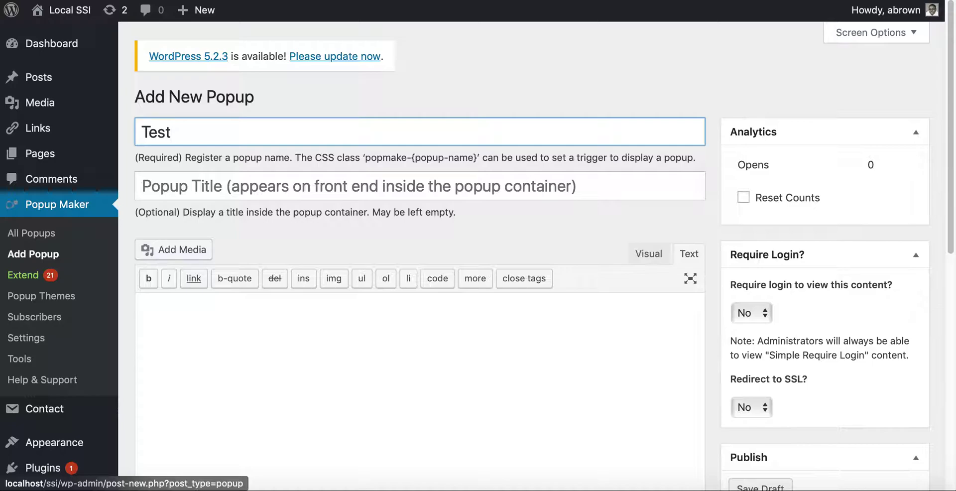
pyautogui.click(200, 188)
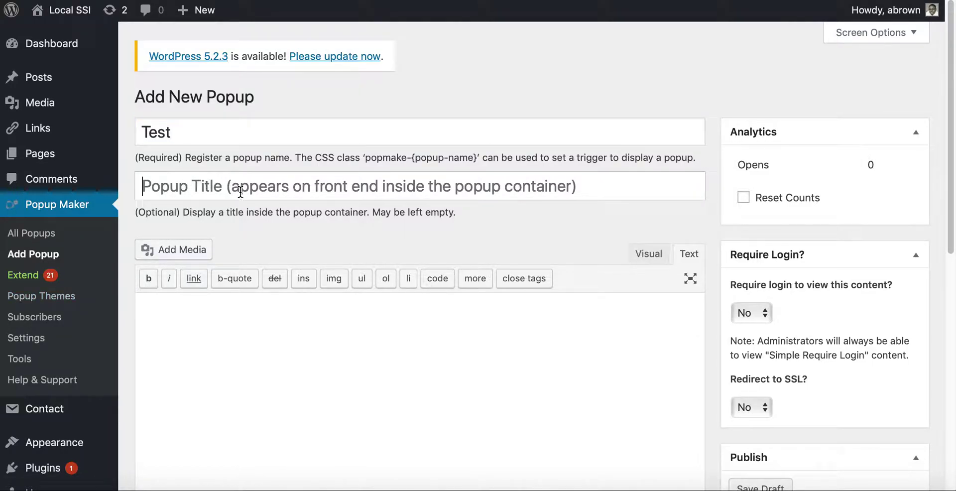
pyautogui.click(199, 134)
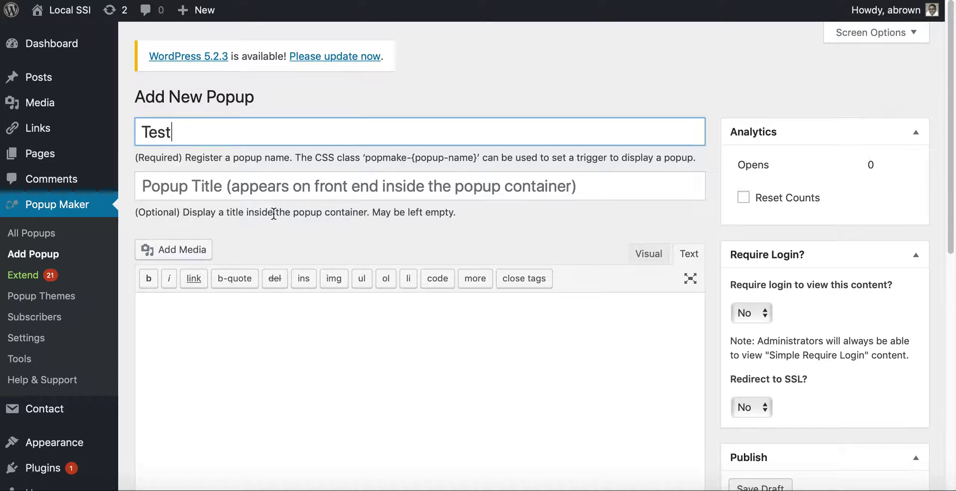
# Scroll the Add New Popup page down to the Popup Settings Triggers box.
pyautogui.scroll(-5, 264, 217)
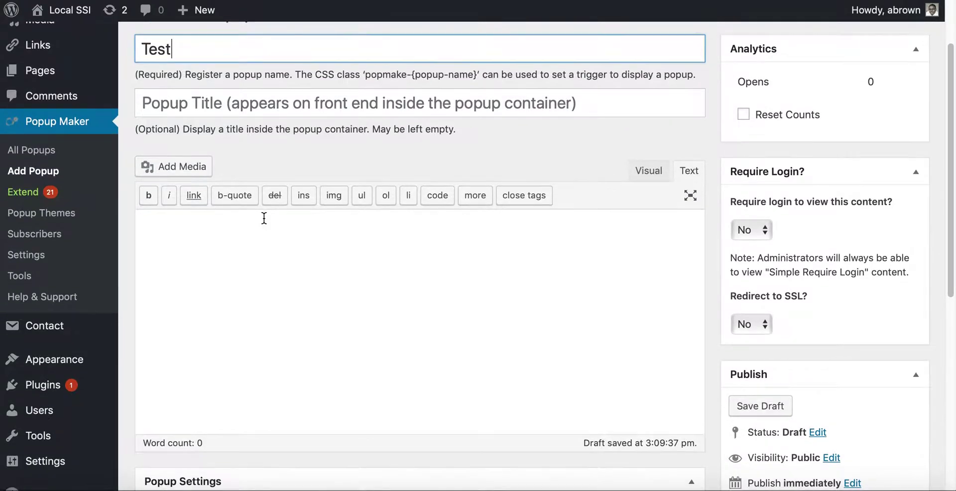
pyautogui.scroll(-5, 264, 218)
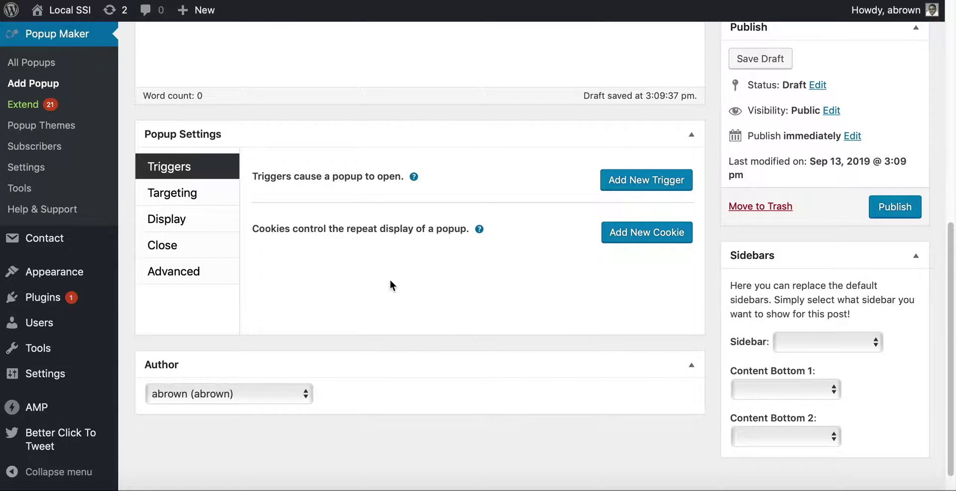
pyautogui.scroll(10, 487, 277)
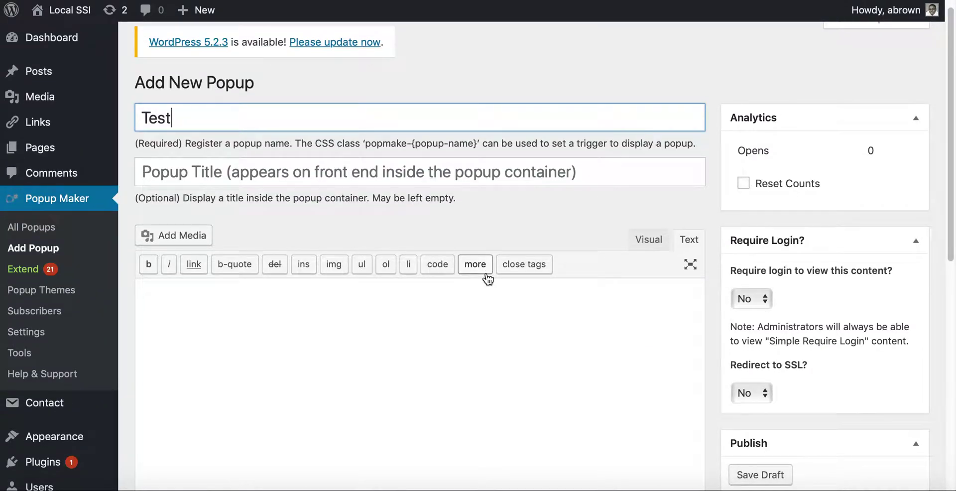
pyautogui.scroll(-2, 487, 278)
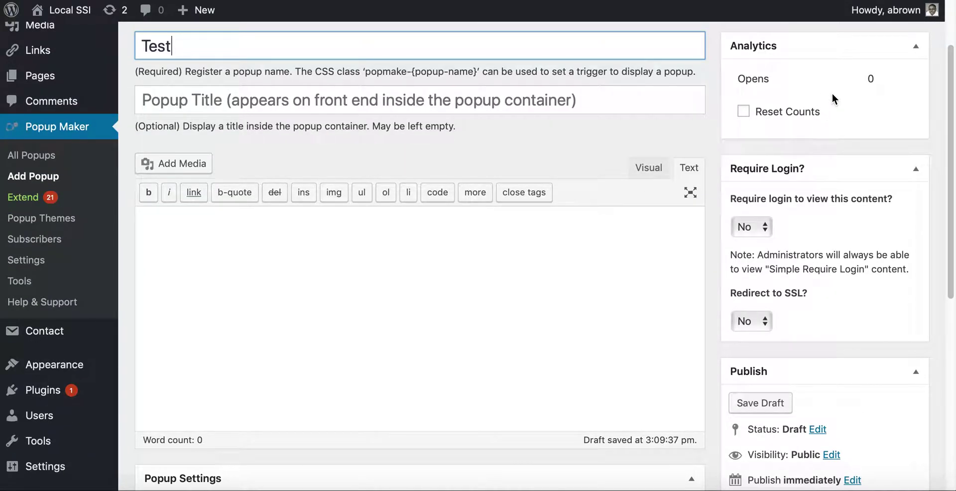
pyautogui.scroll(-6, 437, 324)
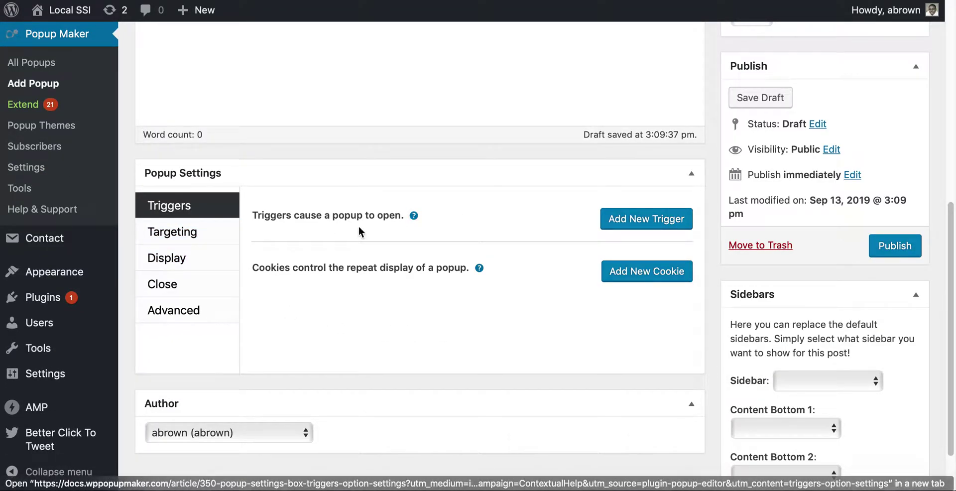
# Add a Time Delay / Auto Open trigger with a 2500 ms delay and no cookie.
pyautogui.click(618, 221)
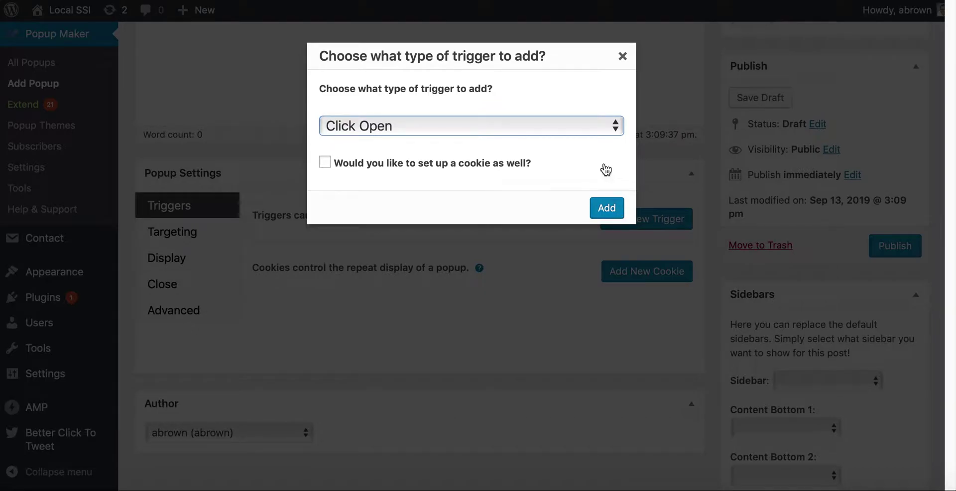
pyautogui.click(591, 130)
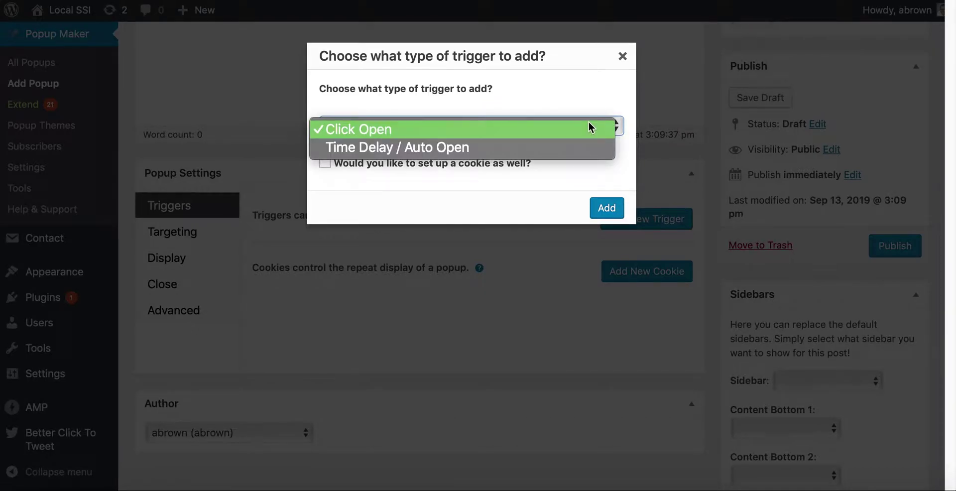
pyautogui.click(583, 148)
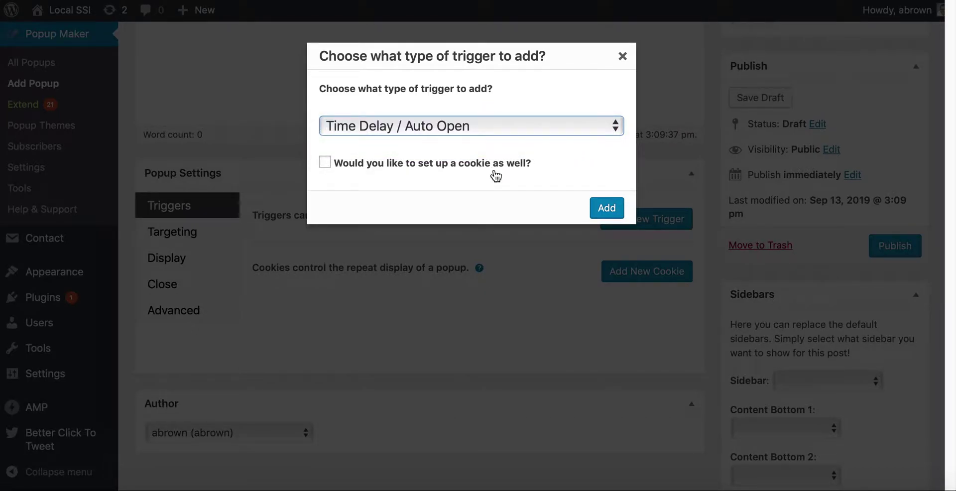
pyautogui.click(605, 208)
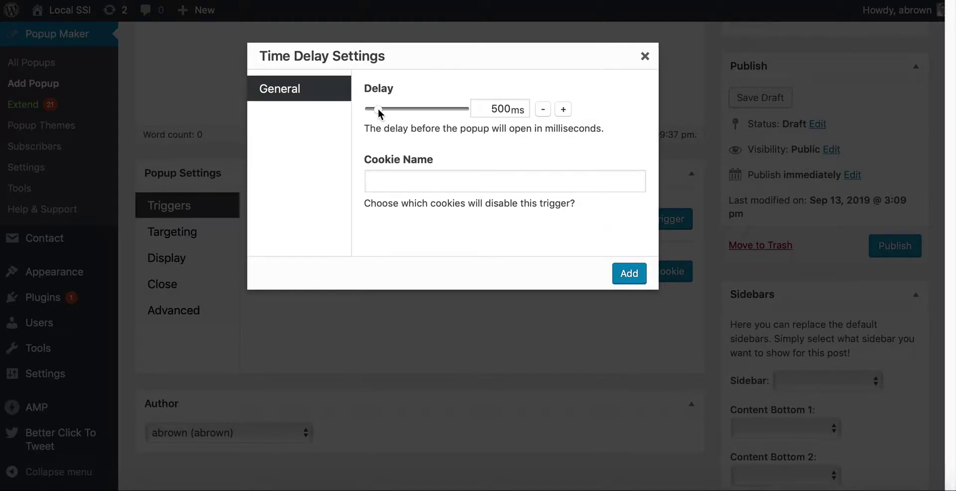
pyautogui.moveTo(378, 109); pyautogui.dragTo(398, 119)
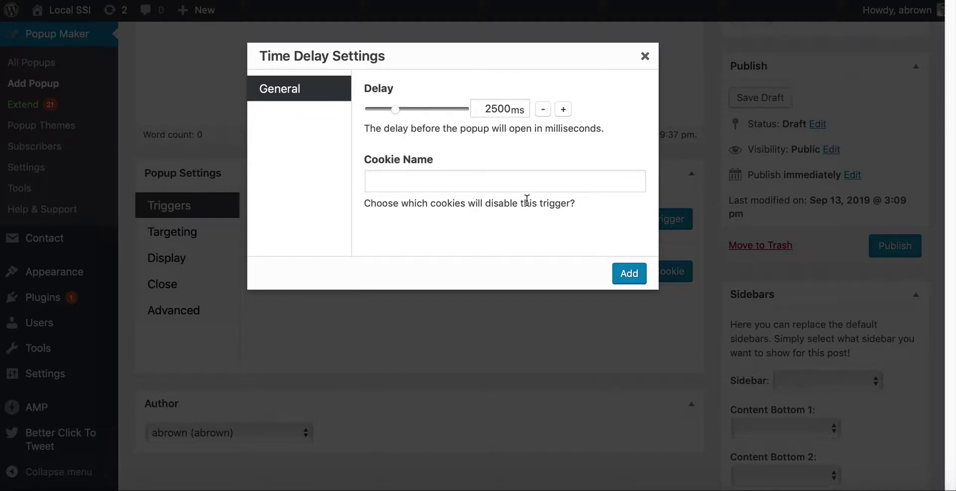
pyautogui.click(635, 278)
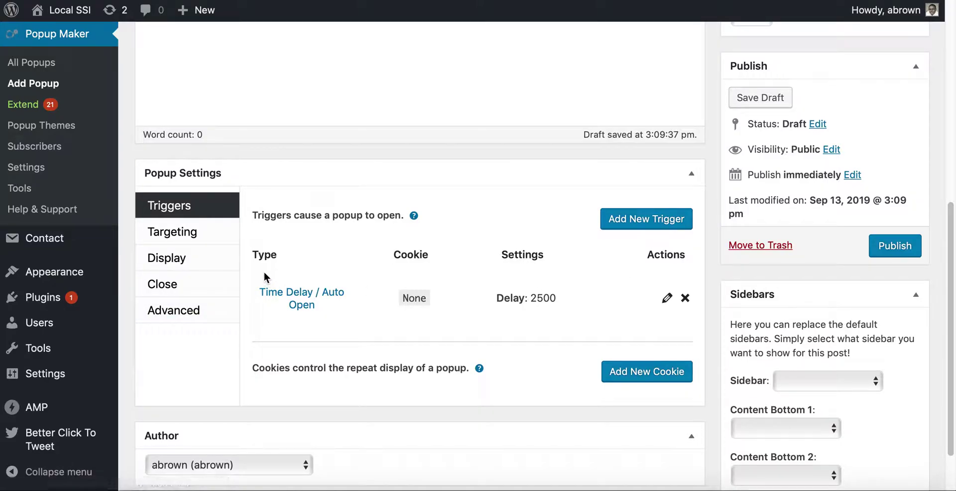
pyautogui.click(204, 232)
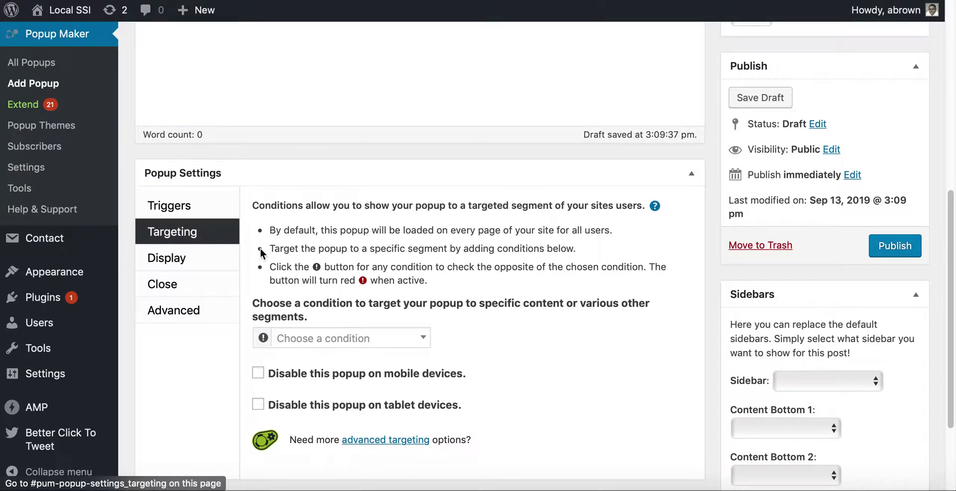
pyautogui.click(189, 260)
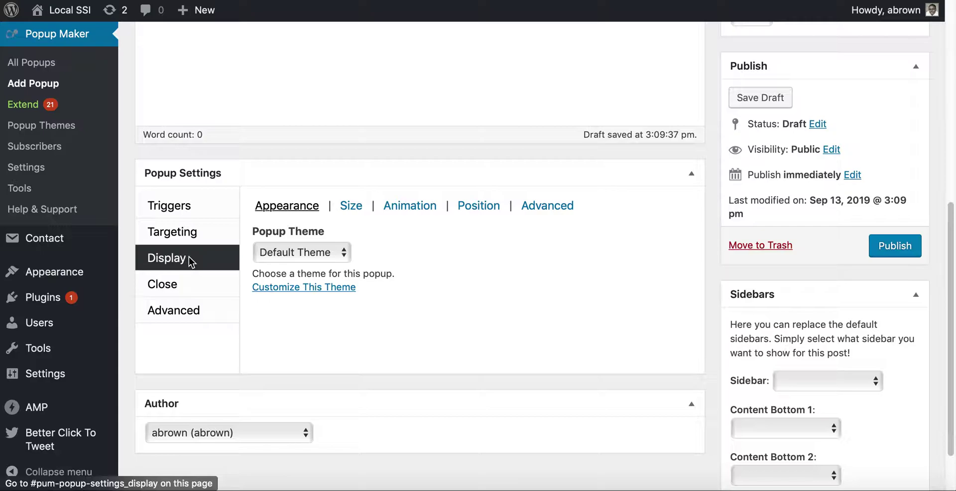
# Give the popup the Enterprise Blue theme and Small - 40% size, Min Width in %.
pyautogui.click(306, 254)
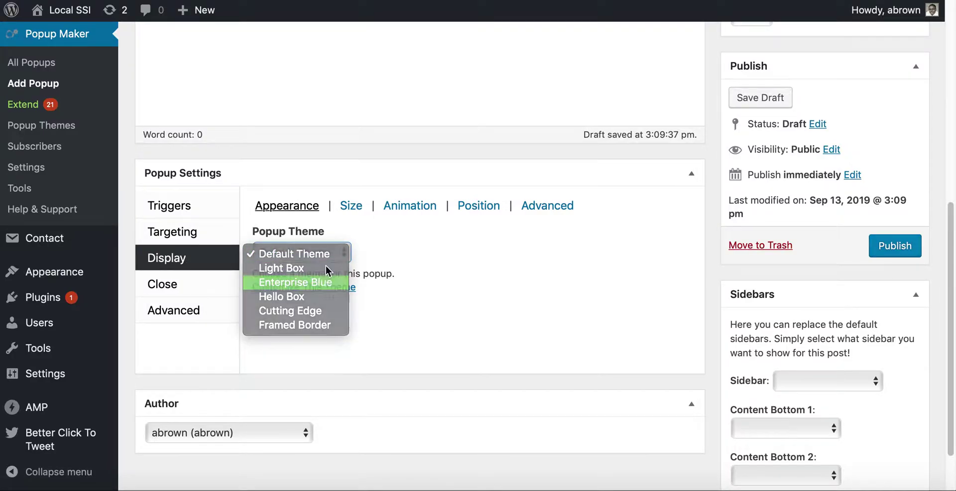
pyautogui.click(323, 282)
pyautogui.click(351, 207)
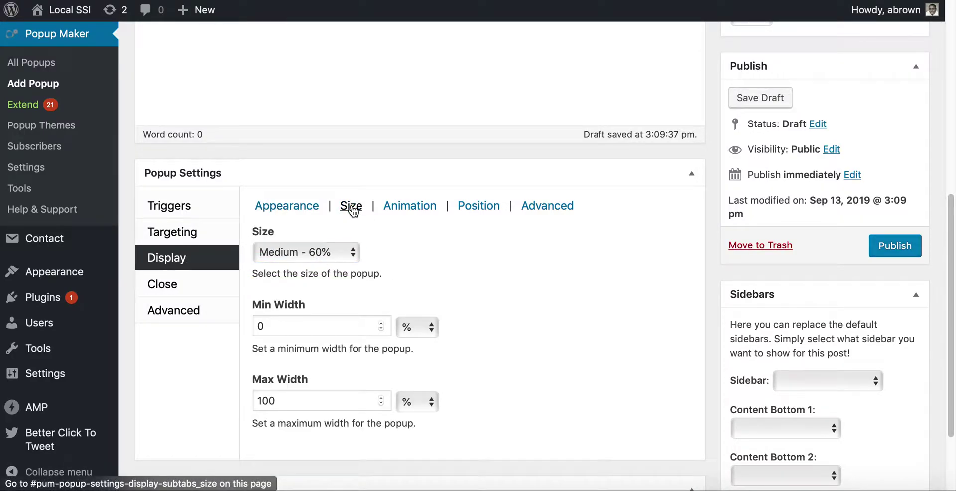
pyautogui.click(341, 253)
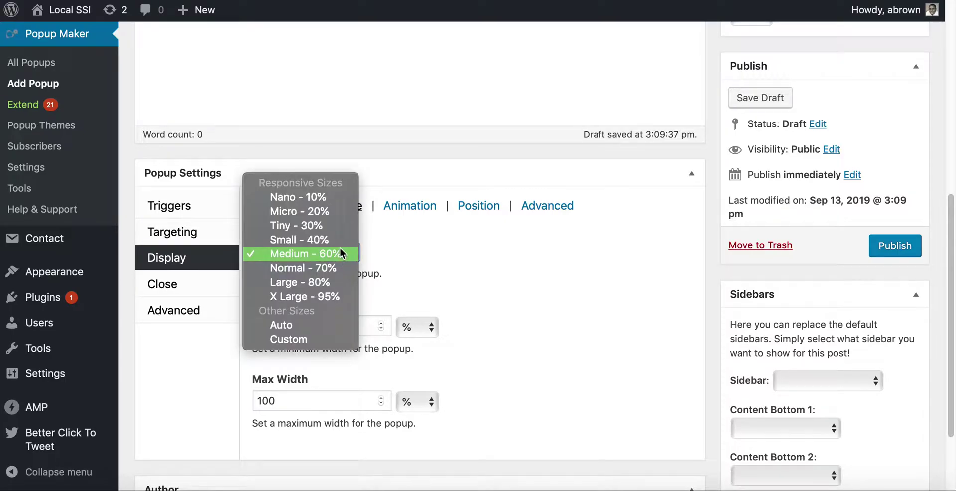
pyautogui.click(339, 240)
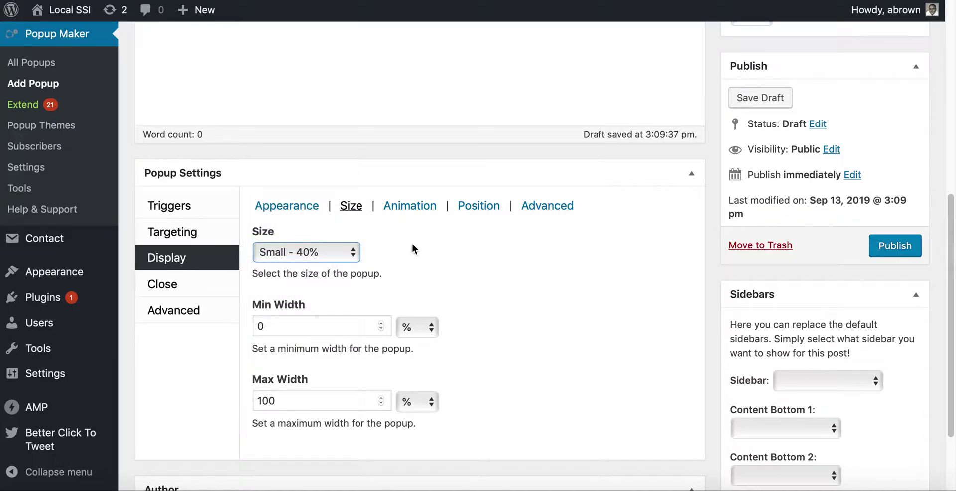
pyautogui.click(407, 324)
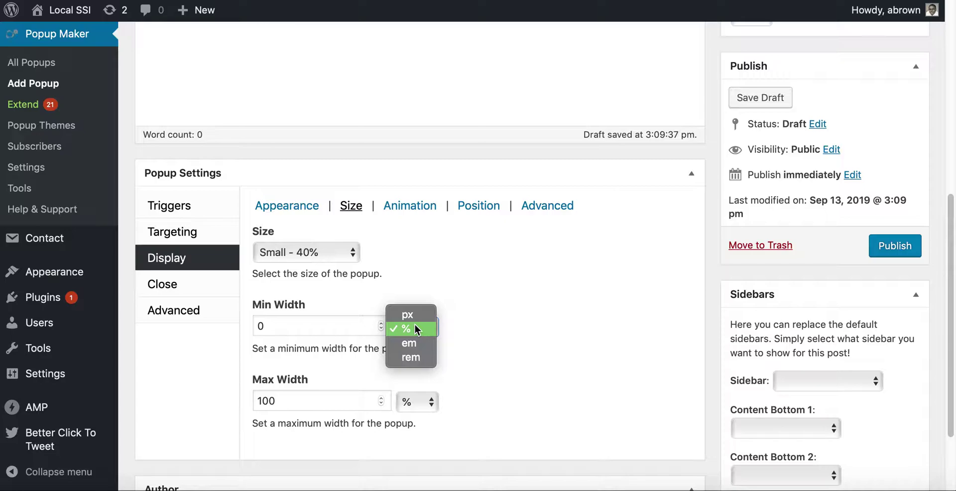
pyautogui.click(414, 324)
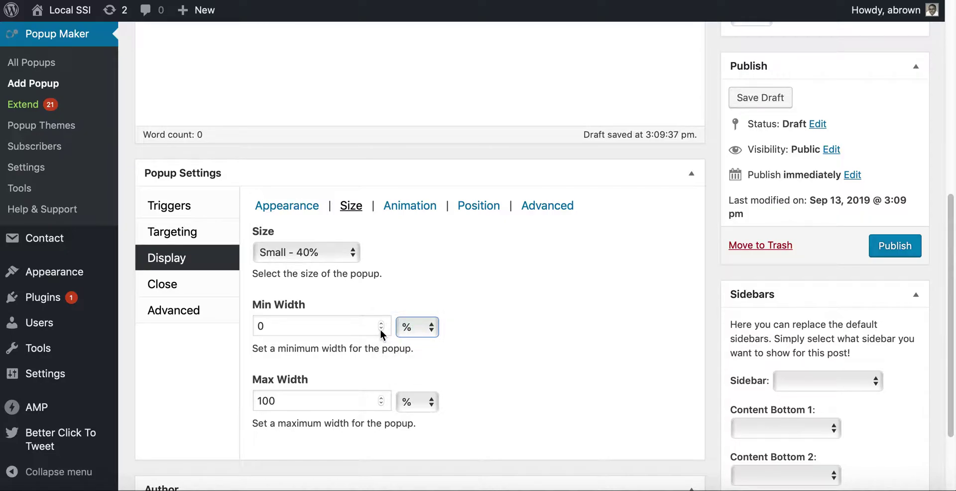
# Position the popup at Middle Center and view its advanced display options.
pyautogui.click(407, 209)
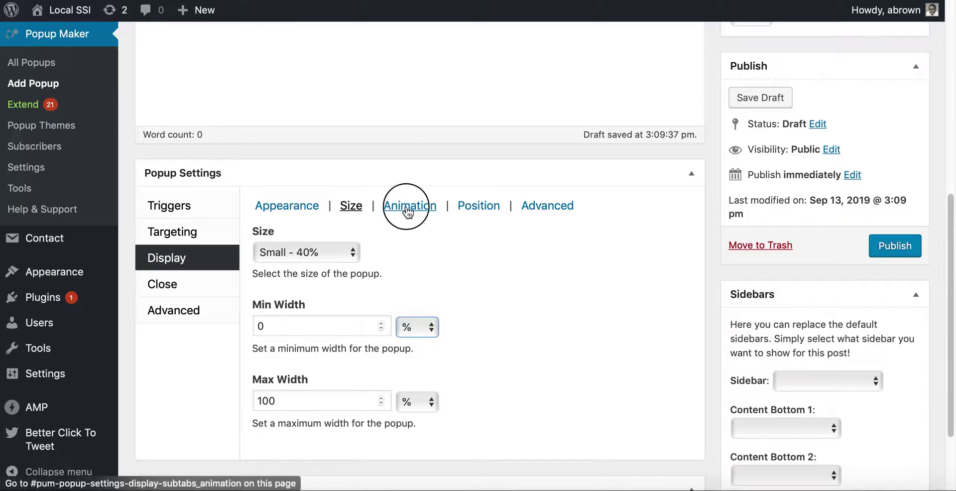
pyautogui.click(465, 208)
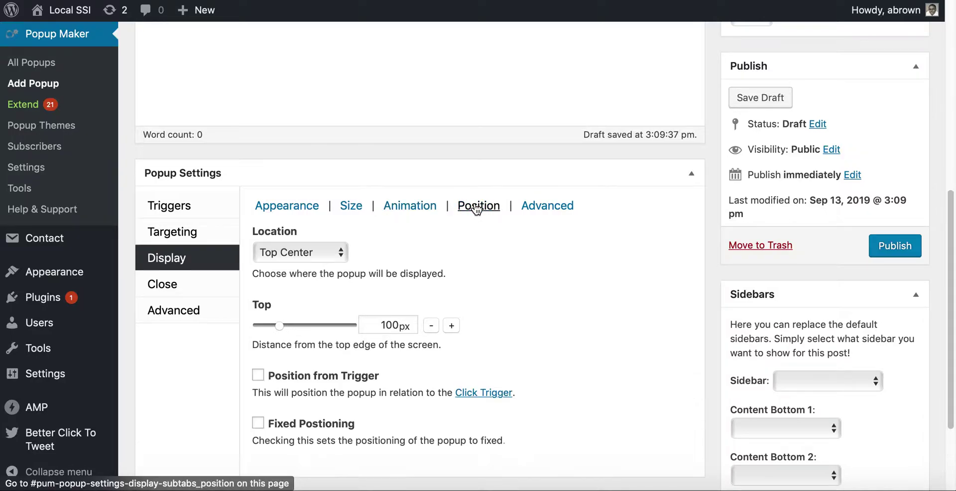
pyautogui.click(327, 256)
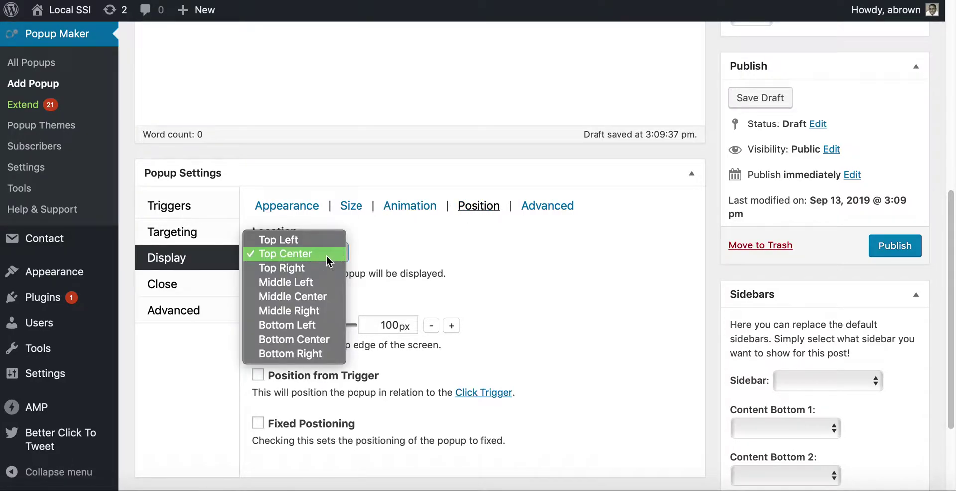
pyautogui.click(330, 296)
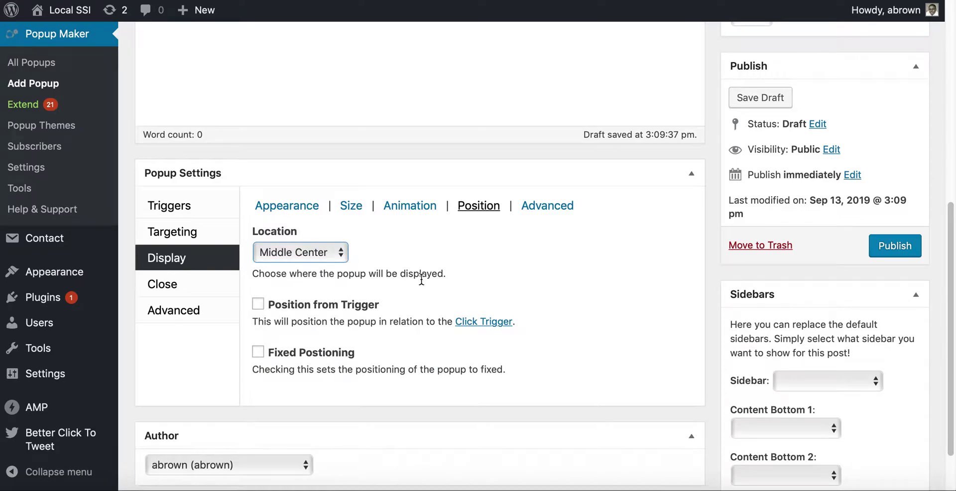
pyautogui.click(527, 209)
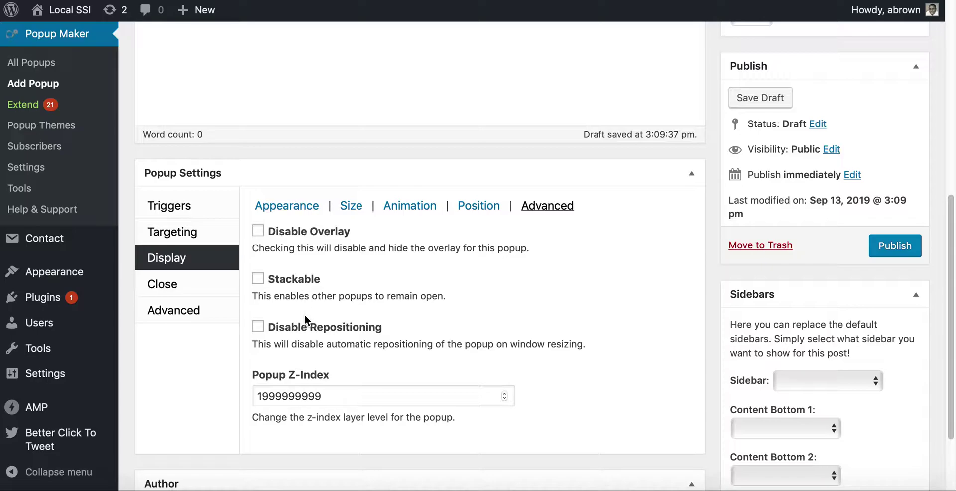
pyautogui.click(201, 292)
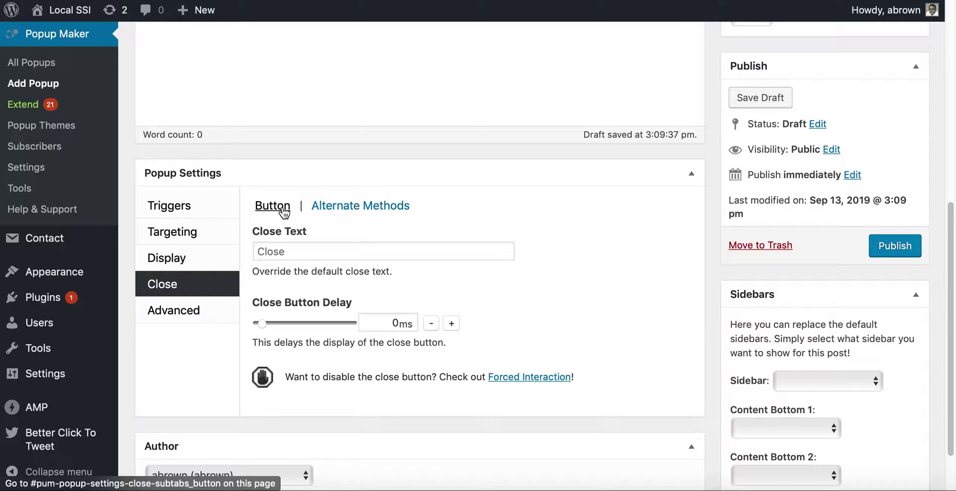
# Under Close > Alternate Methods, enable closing on overlay click, ESC and F4.
pyautogui.click(319, 211)
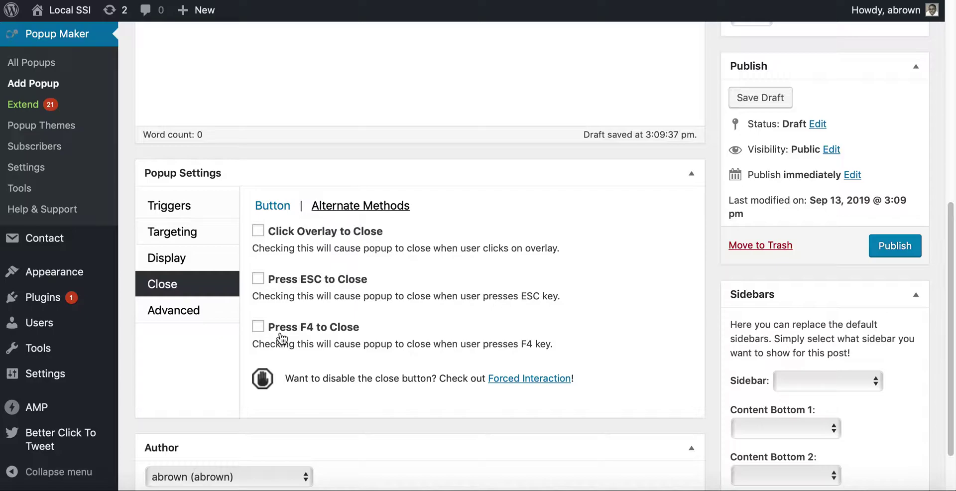
pyautogui.click(258, 279)
pyautogui.click(258, 327)
pyautogui.click(258, 231)
pyautogui.click(215, 311)
pyautogui.click(208, 283)
pyautogui.click(199, 310)
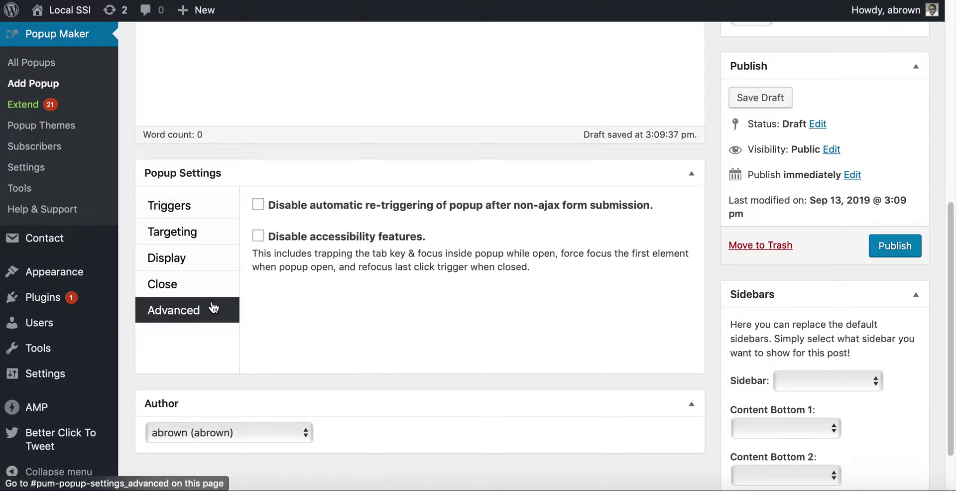
# Open Popup Maker > Settings from the sidebar in a new browser tab.
pyautogui.scroll(5, 212, 308)
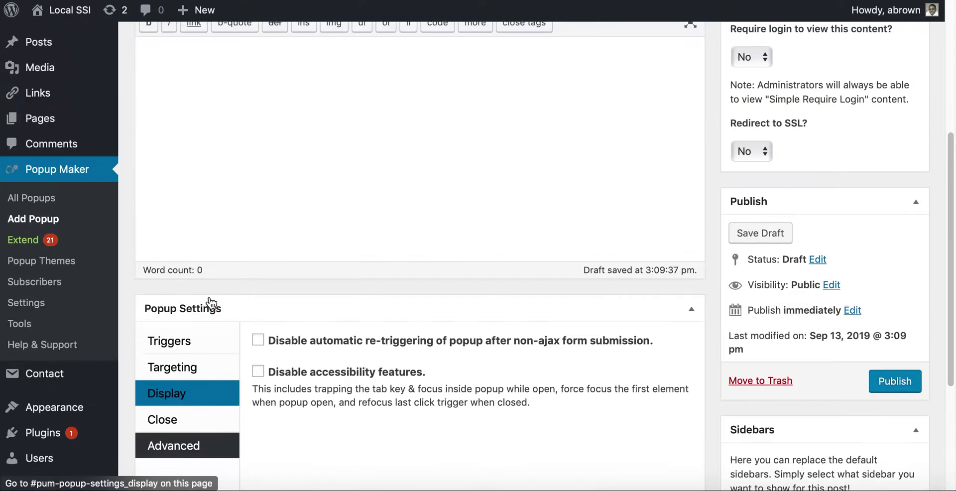
pyautogui.scroll(4, 211, 301)
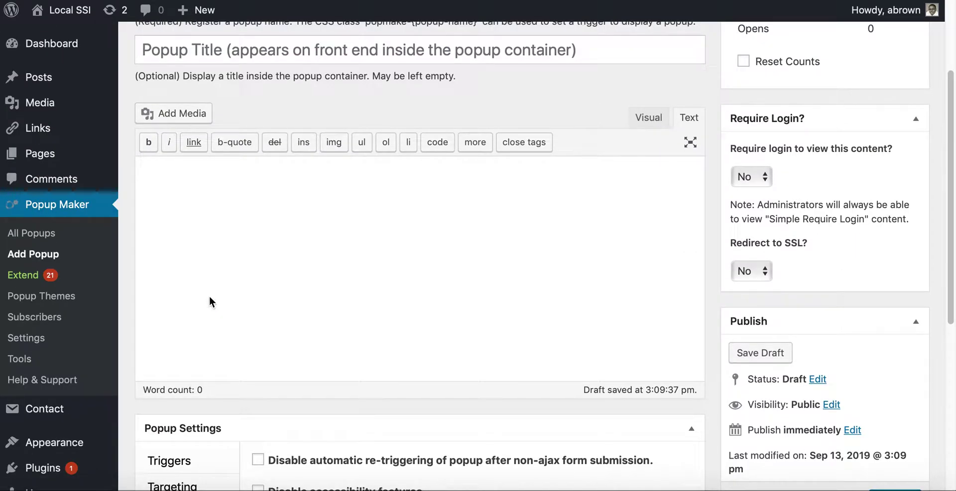
pyautogui.scroll(-1, 210, 297)
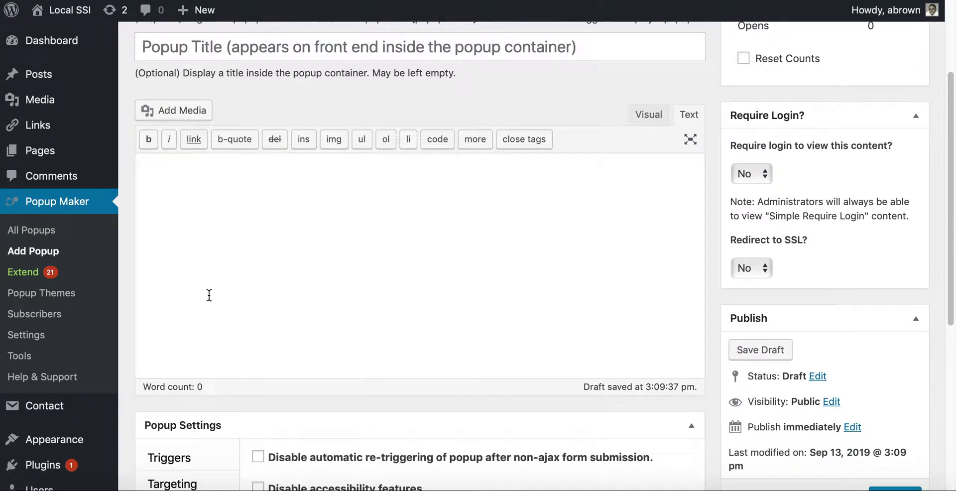
pyautogui.scroll(-4, 209, 295)
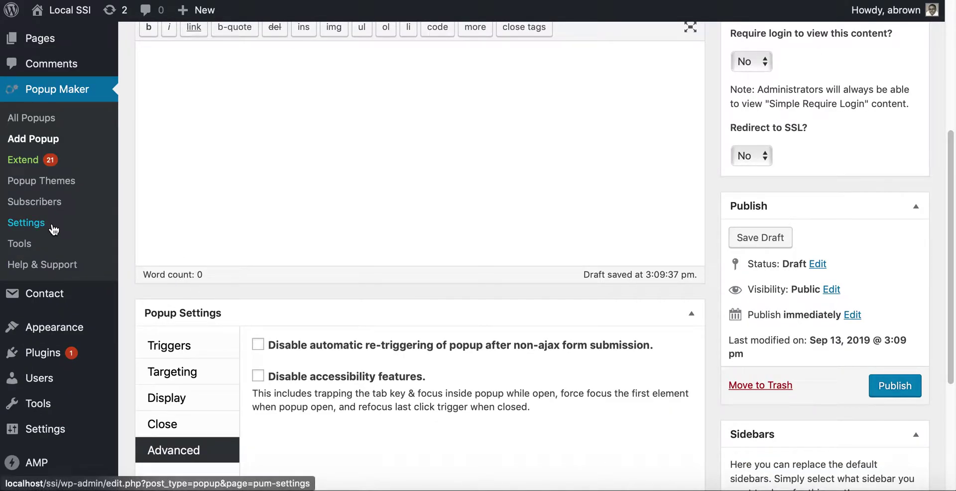
pyautogui.scroll(-7, 85, 281)
pyautogui.moveTo(84, 281)
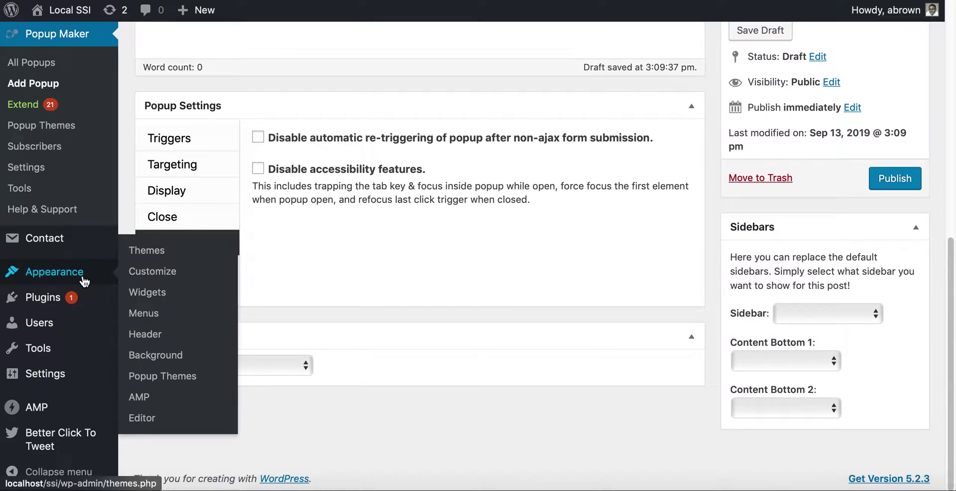
pyautogui.scroll(4, 84, 282)
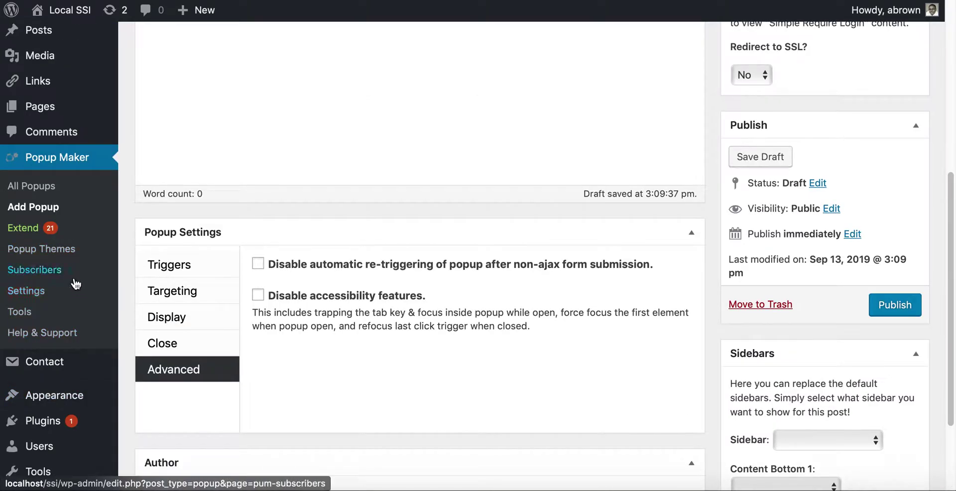
pyautogui.rightClick(45, 290)
pyautogui.click(88, 295)
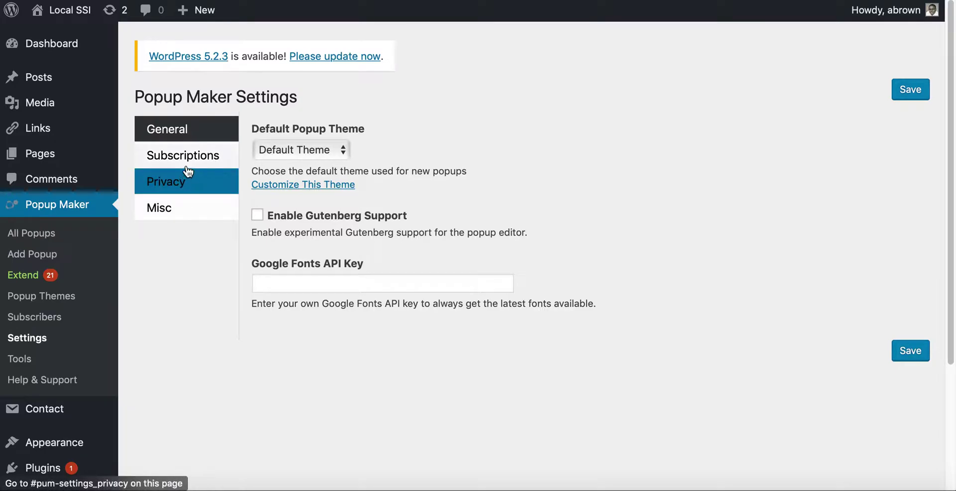
# Check the Default Newsletter Provider choices on the Subscriptions tab, keeping None.
pyautogui.click(185, 160)
pyautogui.click(287, 152)
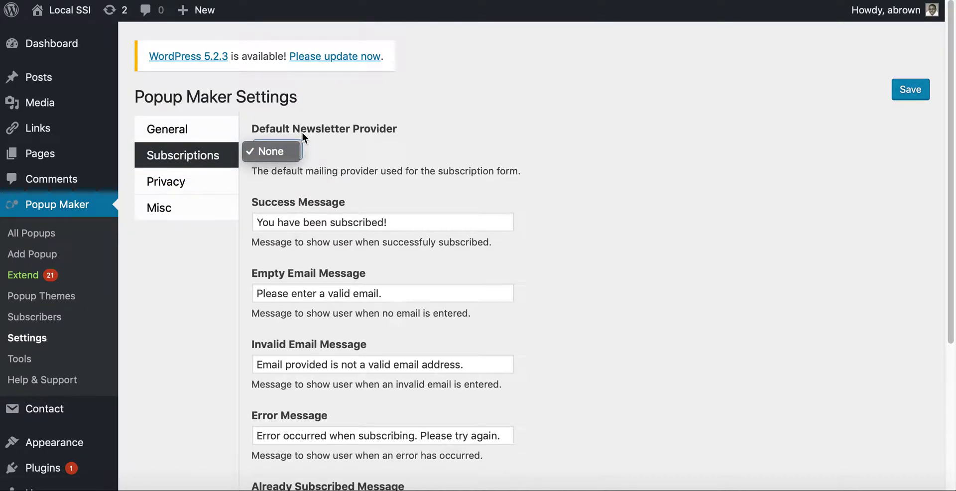
pyautogui.click(303, 167)
pyautogui.click(297, 155)
# Open the Contact Forms list in a new tab and select the Test form shortcode.
pyautogui.click(746, 2)
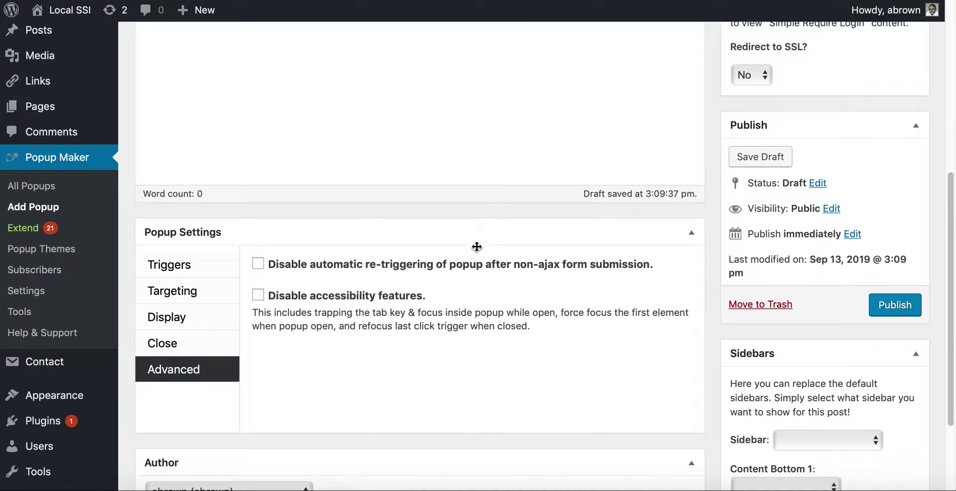
pyautogui.scroll(5, 476, 246)
pyautogui.moveTo(70, 416)
pyautogui.rightClick(163, 411)
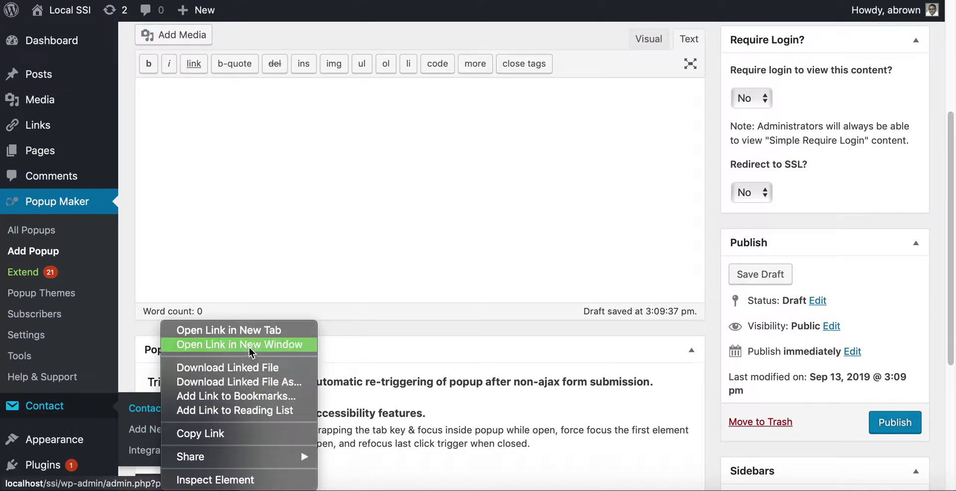
pyautogui.click(258, 330)
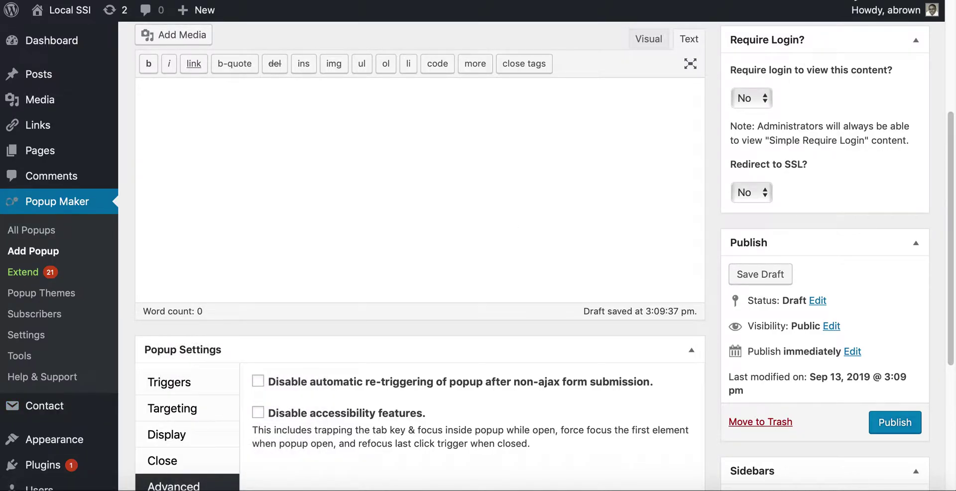
pyautogui.hotkey('ctrl', 'Tab')
pyautogui.scroll(-1, 592, 397)
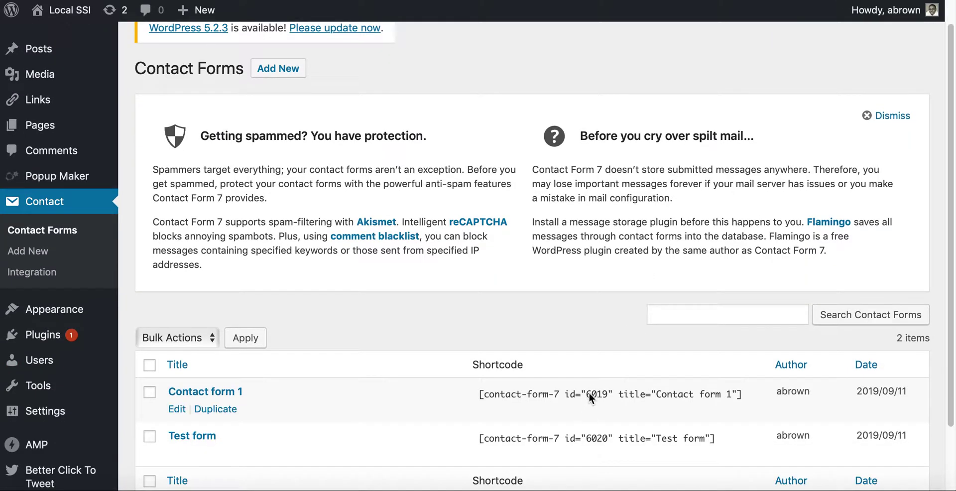
pyautogui.click(539, 444)
pyautogui.moveTo(491, 444); pyautogui.dragTo(470, 439)
pyautogui.hotkey('ctrl', 'c')
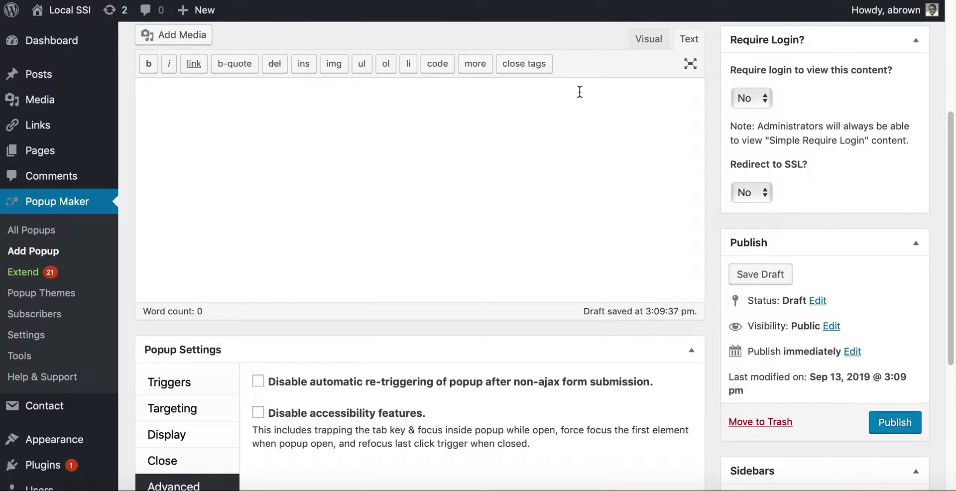
# Paste the Test form shortcode into the popup content and publish the popup.
pyautogui.click(563, 139)
pyautogui.hotkey('ctrl', 'v')
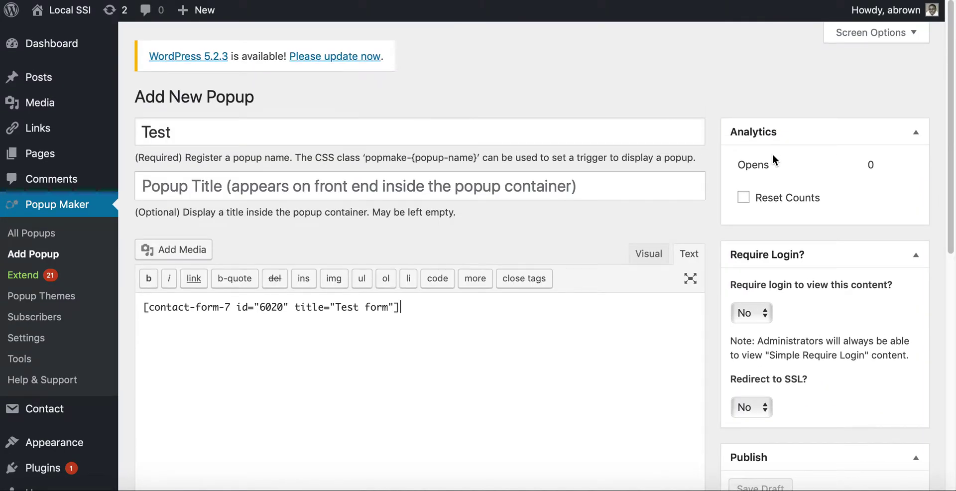
pyautogui.scroll(-10, 786, 174)
pyautogui.click(891, 183)
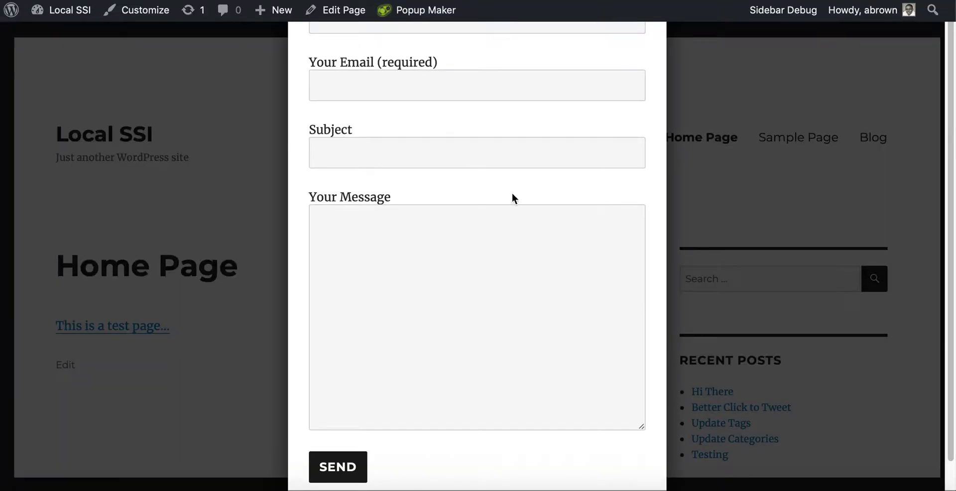
# Scroll through the contact form popup on the home page, then close it via the overlay.
pyautogui.scroll(-1, 511, 187)
pyautogui.scroll(1, 511, 187)
pyautogui.scroll(-1, 377, 221)
pyautogui.scroll(1, 377, 221)
pyautogui.click(243, 255)
pyautogui.click(464, 240)
pyautogui.click(213, 218)
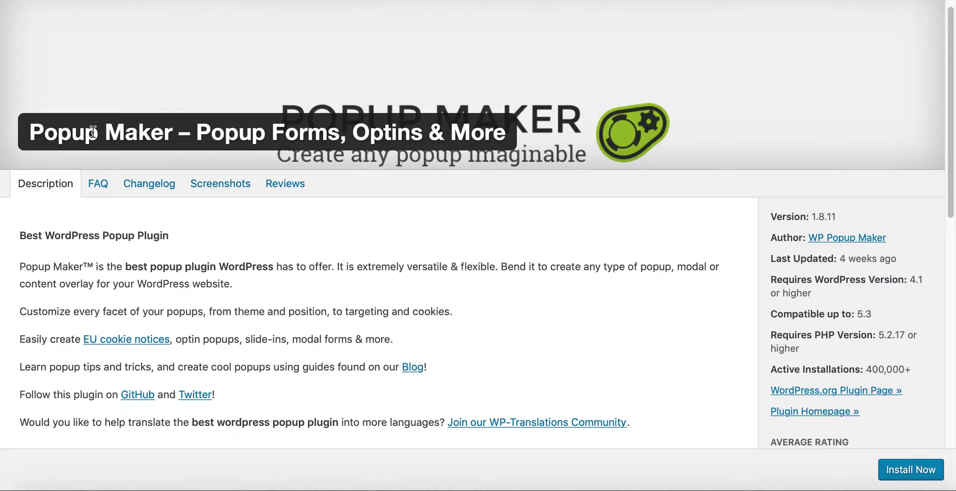
# Scroll up through the Popup Maker plugin description.
pyautogui.scroll(1, 190, 154)
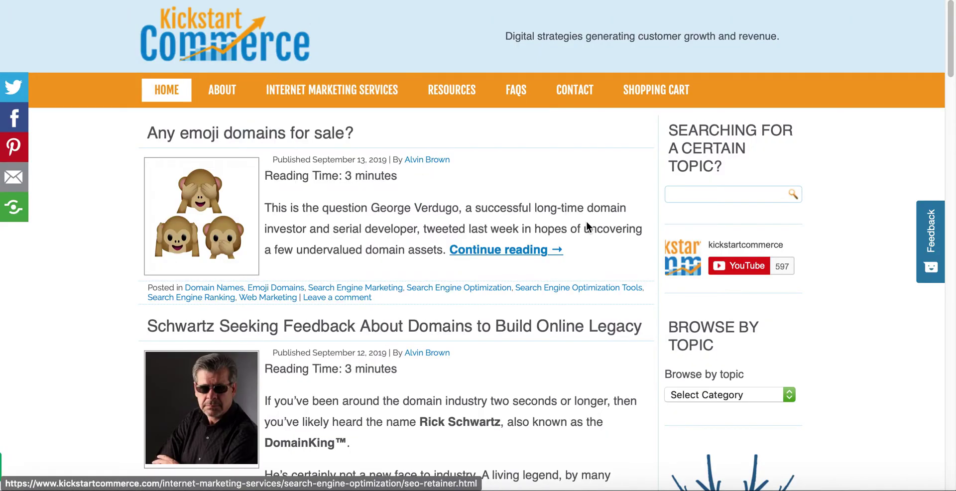
# Scroll down the Kickstart Commerce home page to browse recent blog posts.
pyautogui.scroll(-5, 712, 297)
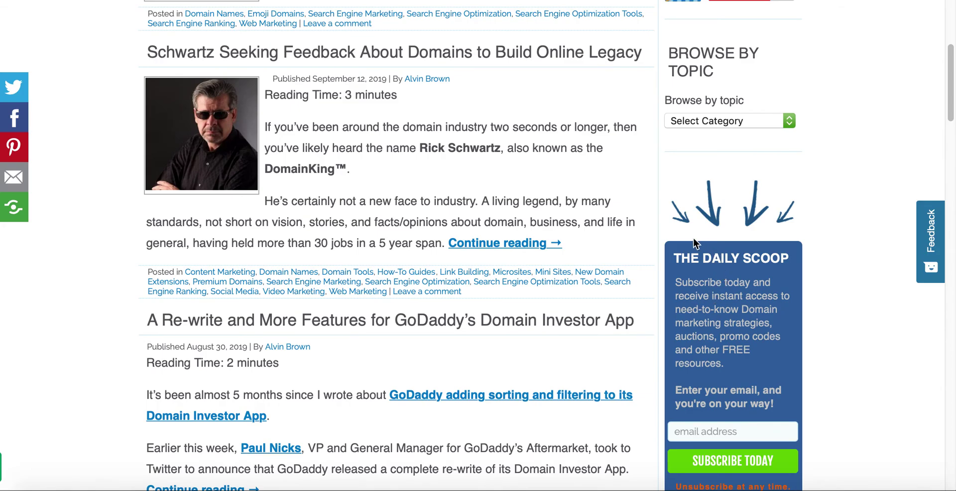